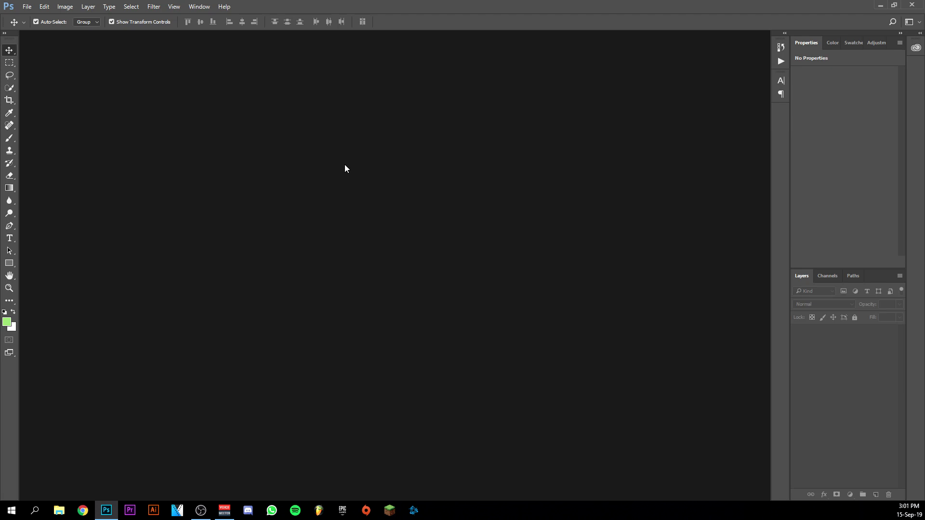
Create a 1920×1080 px, 300 pixels/inch document with a White background.
{"action": "left_click", "coordinate": [27, 6]}
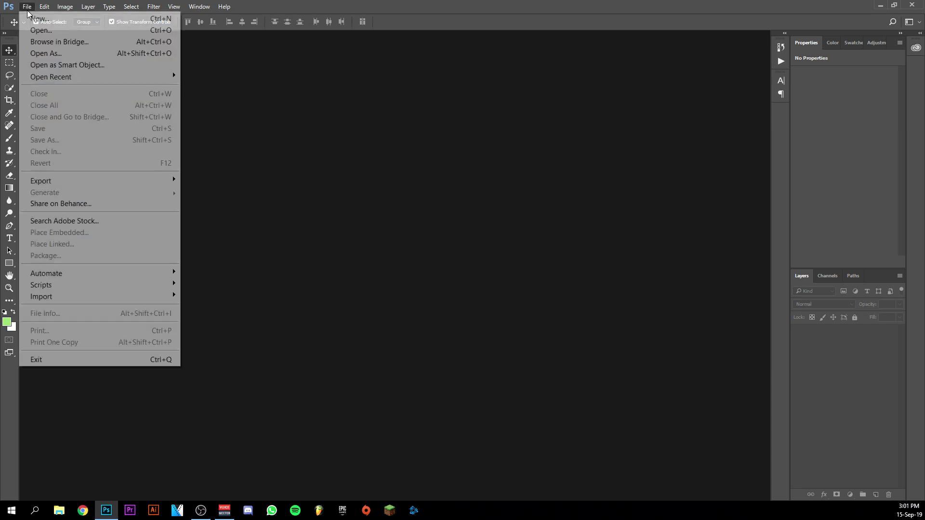
{"action": "left_click", "coordinate": [32, 19]}
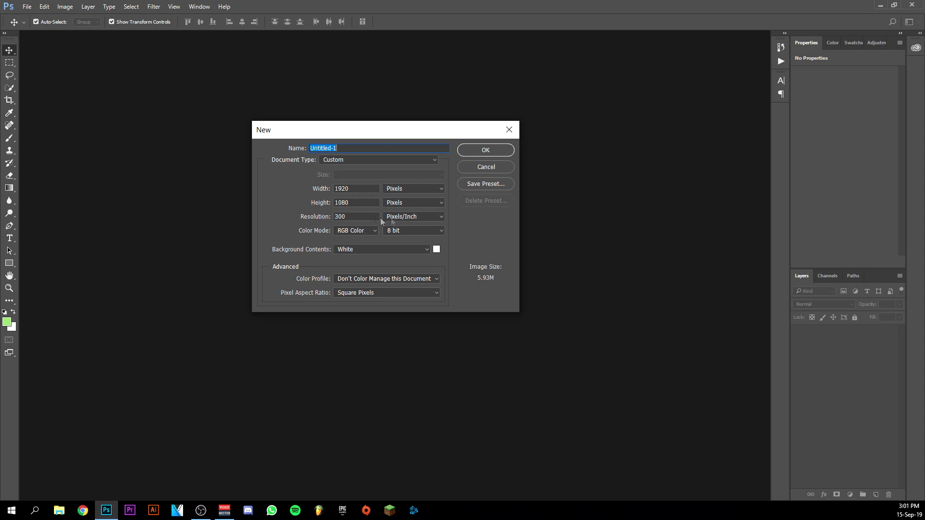
{"action": "left_click", "coordinate": [404, 248]}
{"action": "left_click", "coordinate": [406, 248]}
{"action": "left_click", "coordinate": [483, 150]}
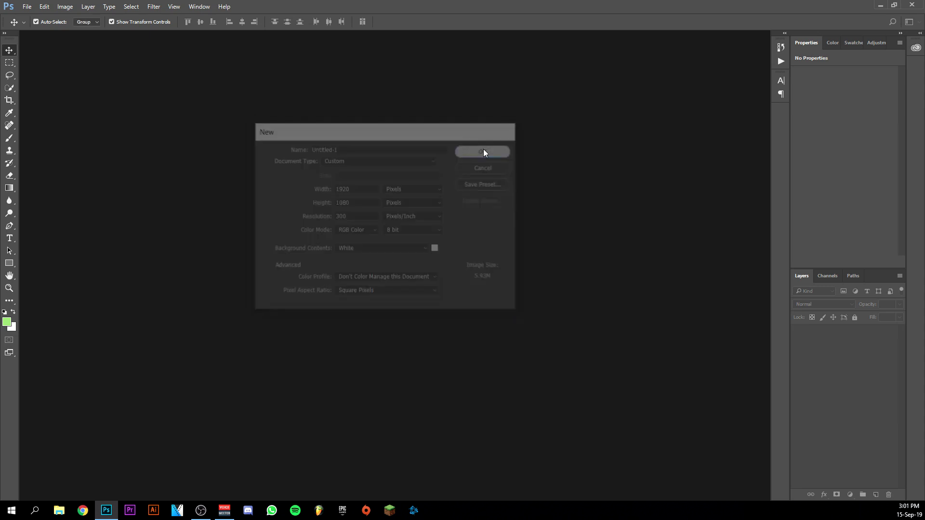
Zoom the view out to 50% and convert the Background into Layer 0.
{"action": "left_click", "coordinate": [10, 287]}
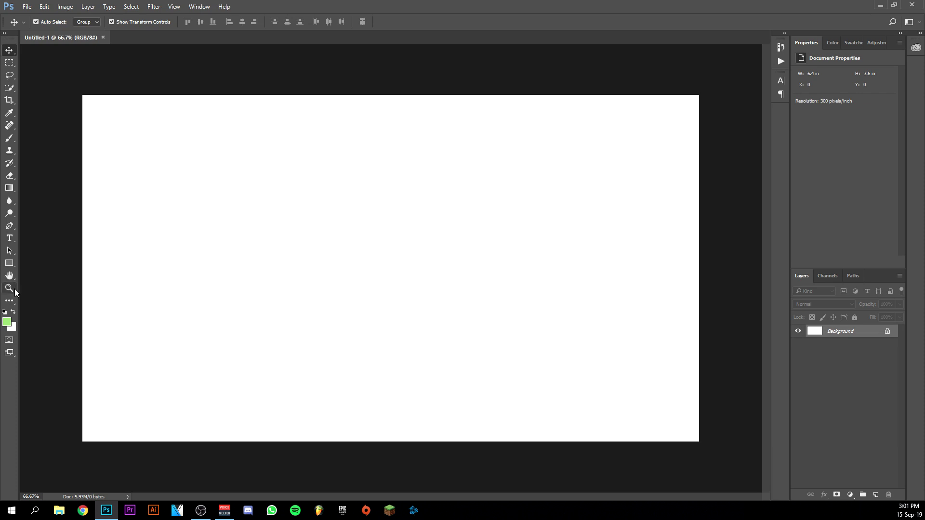
{"action": "right_click", "coordinate": [391, 232]}
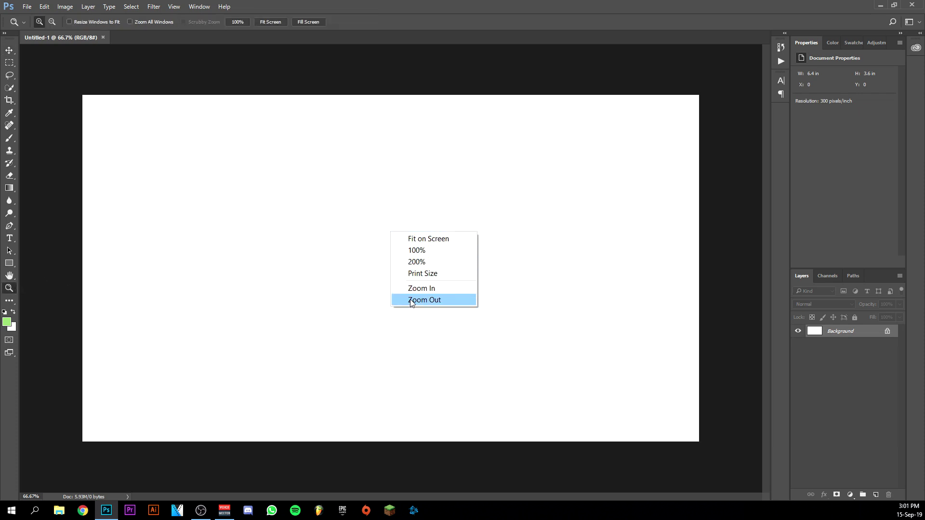
{"action": "left_click", "coordinate": [412, 300]}
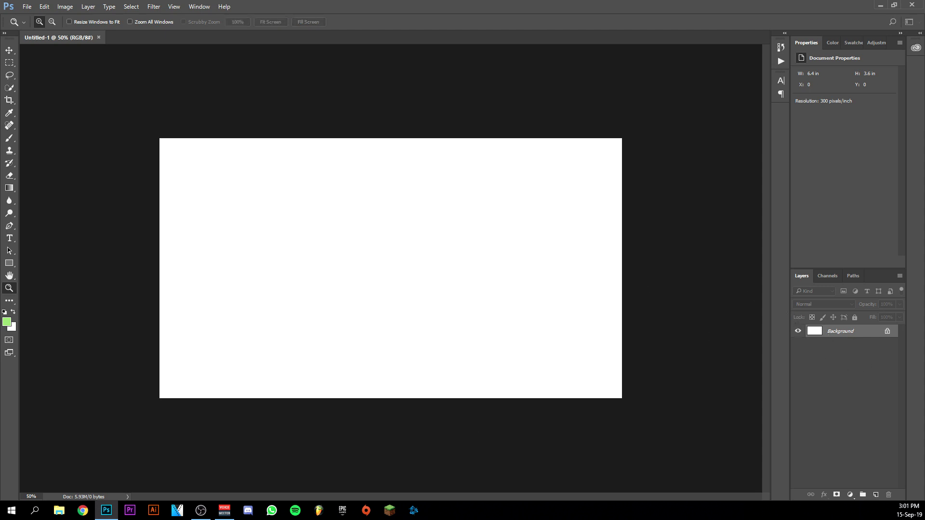
{"action": "left_click", "coordinate": [515, 216]}
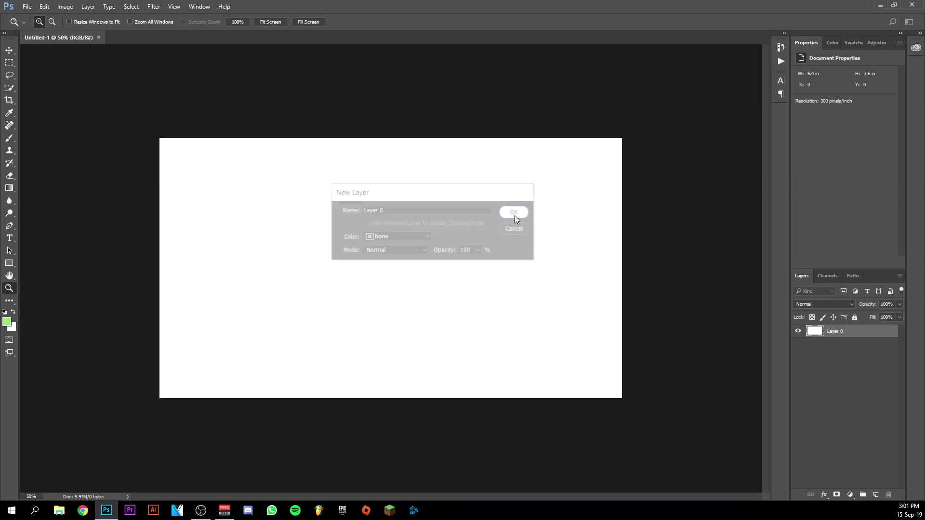
Place the 5971 image as a linked smart object and commit it at full size.
{"action": "left_click", "coordinate": [27, 6]}
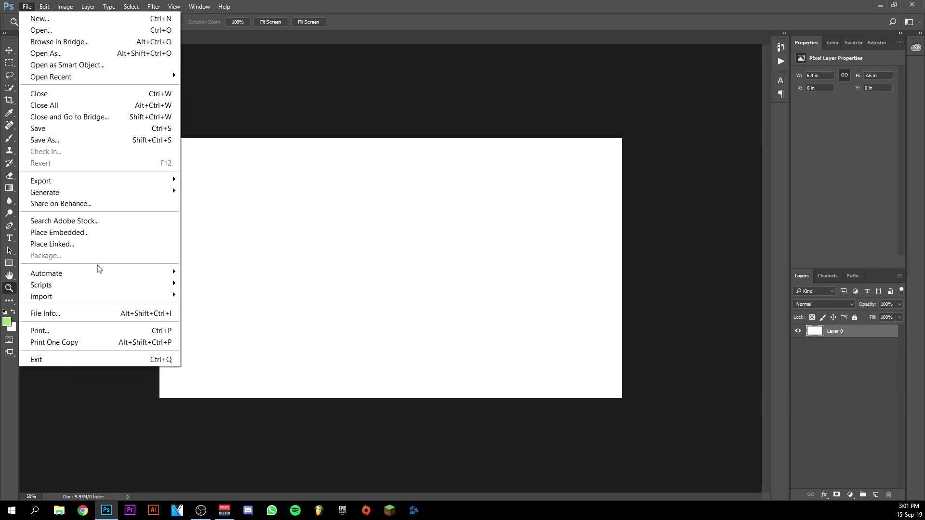
{"action": "left_click", "coordinate": [64, 245]}
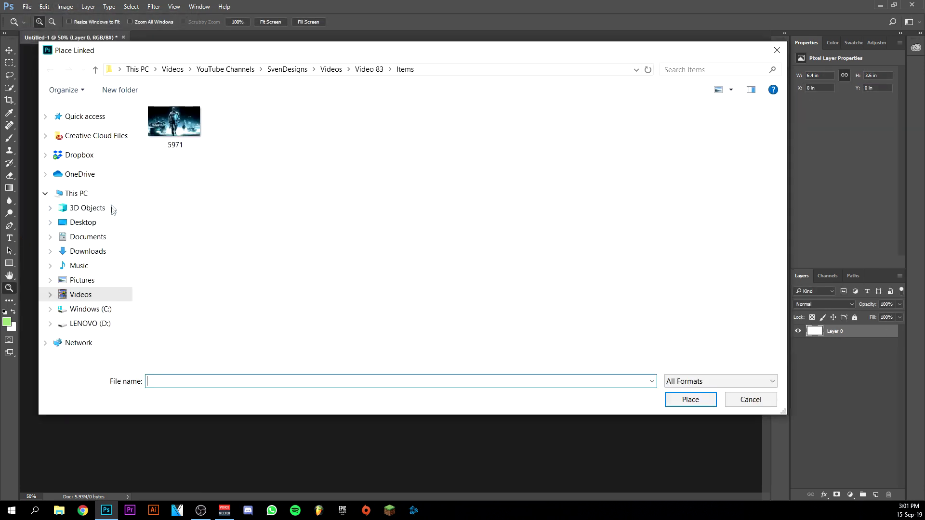
{"action": "double_click", "coordinate": [191, 124]}
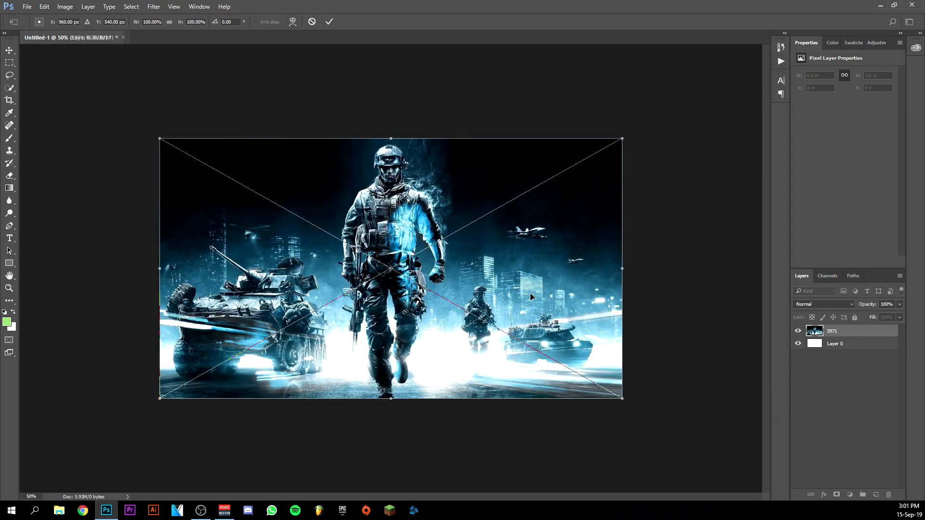
{"action": "left_click", "coordinate": [329, 21]}
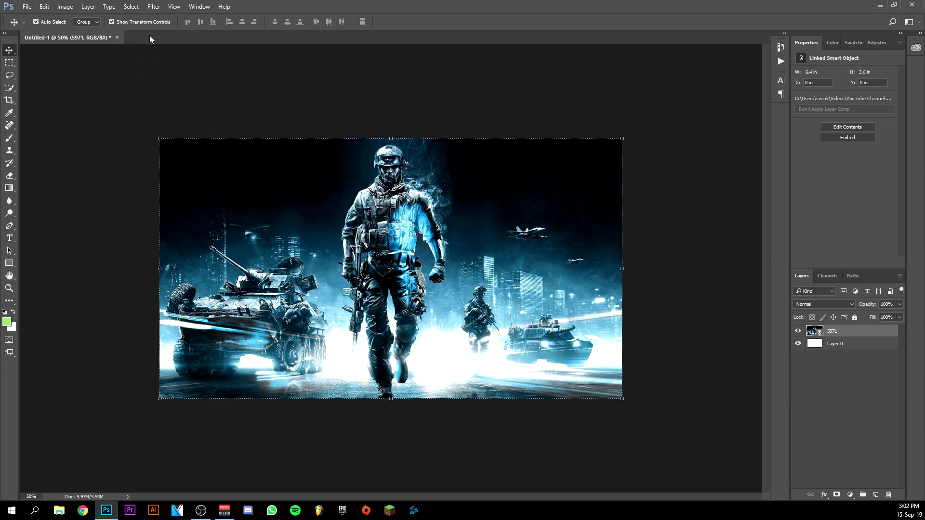
{"action": "left_click", "coordinate": [154, 7]}
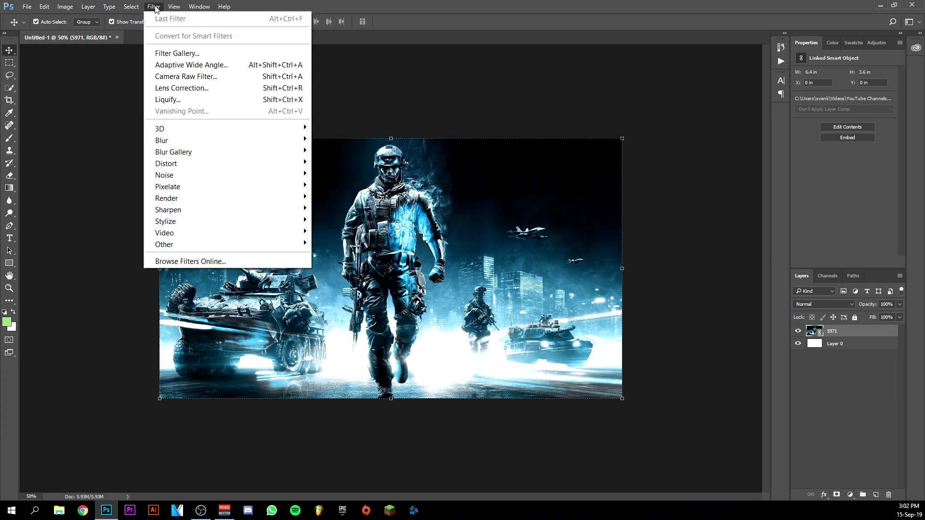
Open the Camera Raw Filter on the 5971 smart object layer.
{"action": "left_click", "coordinate": [175, 77]}
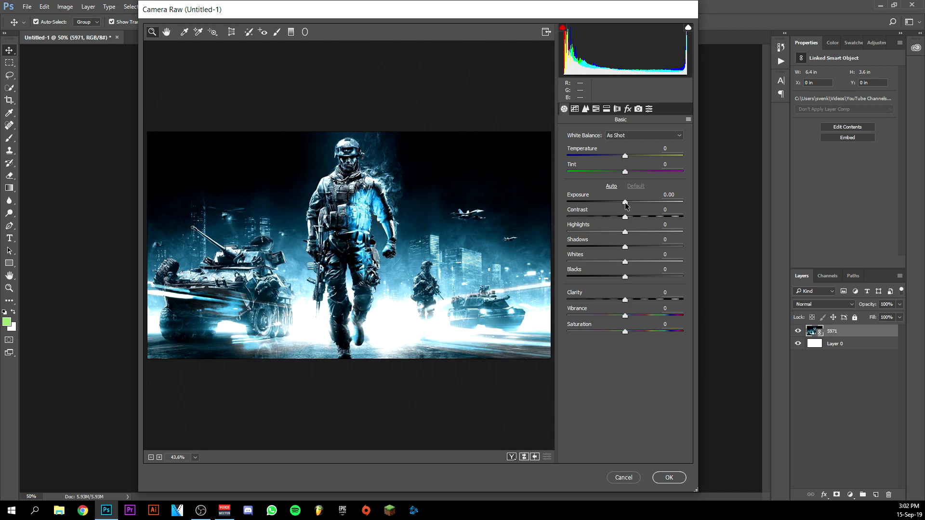
In Camera Raw, set Exposure -0.90, Contrast +94 and Highlights +5.
{"action": "mouse_move", "coordinate": [626, 206]}
{"action": "left_mouse_down"}
{"action": "mouse_move", "coordinate": [615, 207]}
{"action": "mouse_move", "coordinate": [643, 203]}
{"action": "mouse_move", "coordinate": [613, 203]}
{"action": "left_mouse_up"}
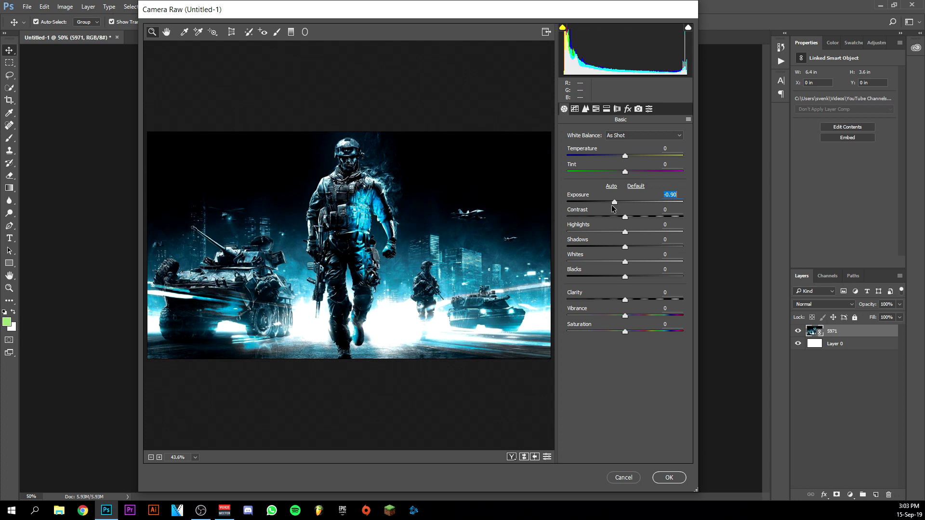
{"action": "left_click_drag", "start_coordinate": [627, 218], "coordinate": [681, 229]}
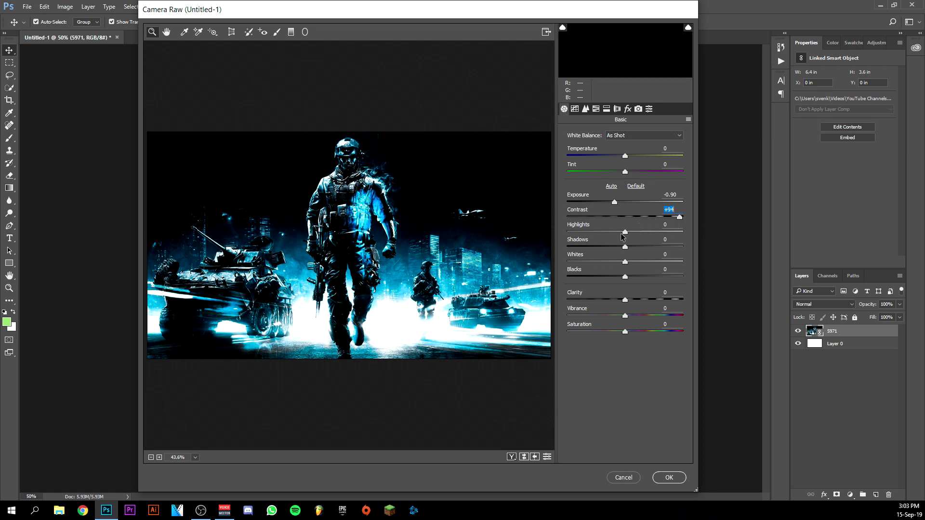
{"action": "mouse_move", "coordinate": [625, 232]}
{"action": "left_mouse_down"}
{"action": "mouse_move", "coordinate": [690, 226]}
{"action": "mouse_move", "coordinate": [585, 233]}
{"action": "mouse_move", "coordinate": [628, 236]}
{"action": "left_mouse_up"}
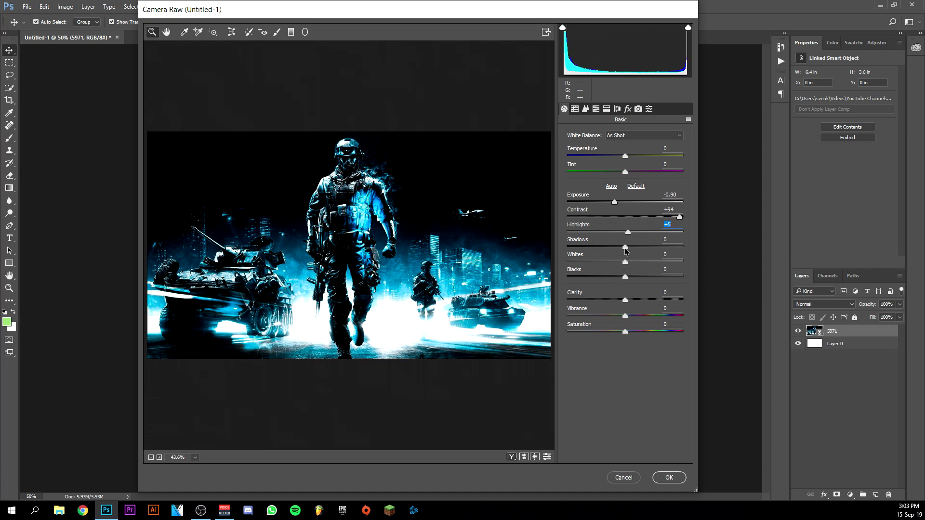
Pull Shadows down to -5 and Whites to -8 in Camera Raw.
{"action": "mouse_move", "coordinate": [624, 249]}
{"action": "left_mouse_down"}
{"action": "mouse_move", "coordinate": [592, 252]}
{"action": "mouse_move", "coordinate": [622, 251]}
{"action": "left_mouse_up"}
{"action": "mouse_move", "coordinate": [625, 263]}
{"action": "left_mouse_down"}
{"action": "mouse_move", "coordinate": [659, 265]}
{"action": "mouse_move", "coordinate": [569, 268]}
{"action": "mouse_move", "coordinate": [625, 263]}
{"action": "left_mouse_up"}
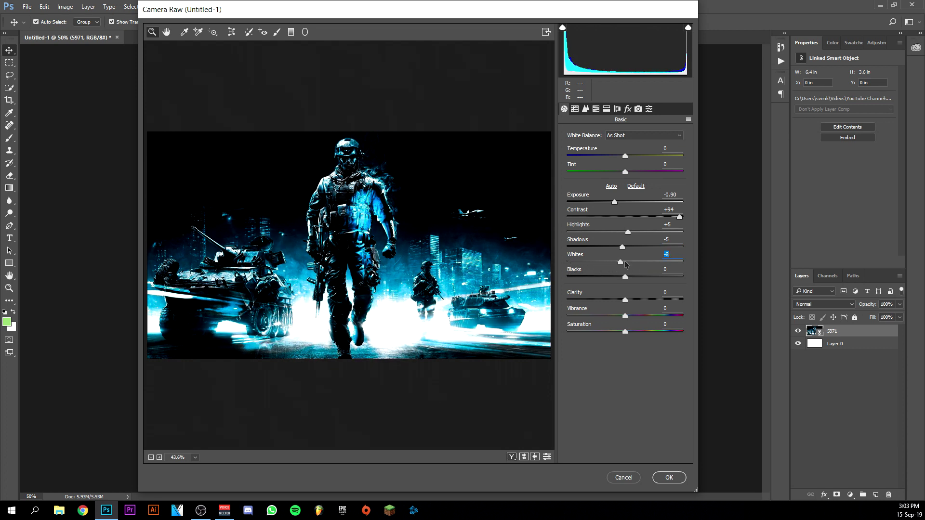
Reset Whites to 0, drop Blacks to -30 and settle Clarity at +33.
{"action": "double_click", "coordinate": [625, 262]}
{"action": "left_click_drag", "start_coordinate": [625, 278], "coordinate": [611, 295]}
{"action": "left_click", "coordinate": [625, 299]}
{"action": "left_click_drag", "start_coordinate": [628, 299], "coordinate": [662, 305]}
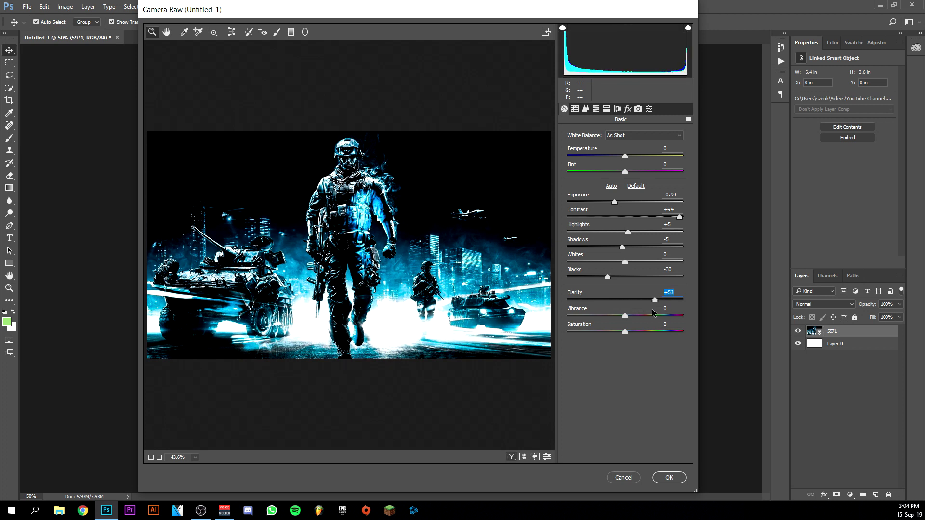
{"action": "left_click_drag", "start_coordinate": [652, 312], "coordinate": [646, 315]}
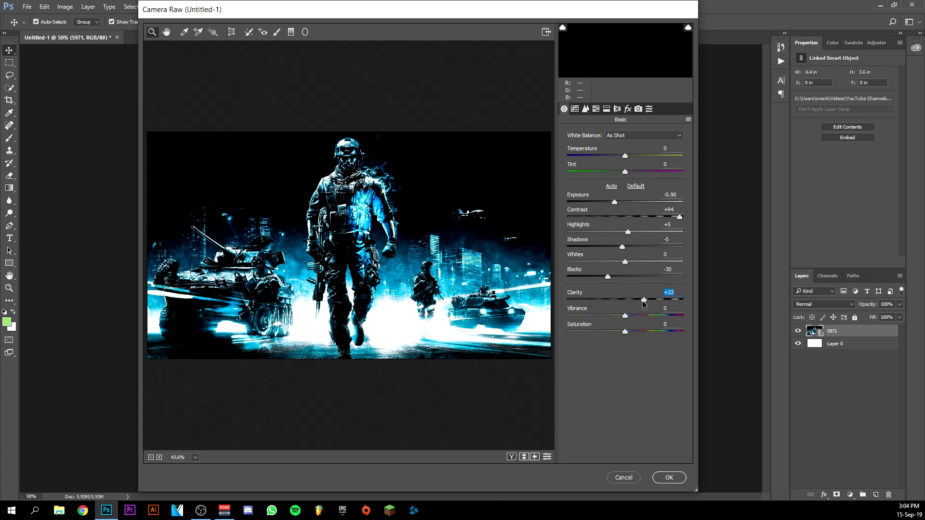
{"action": "left_click_drag", "start_coordinate": [643, 300], "coordinate": [640, 303]}
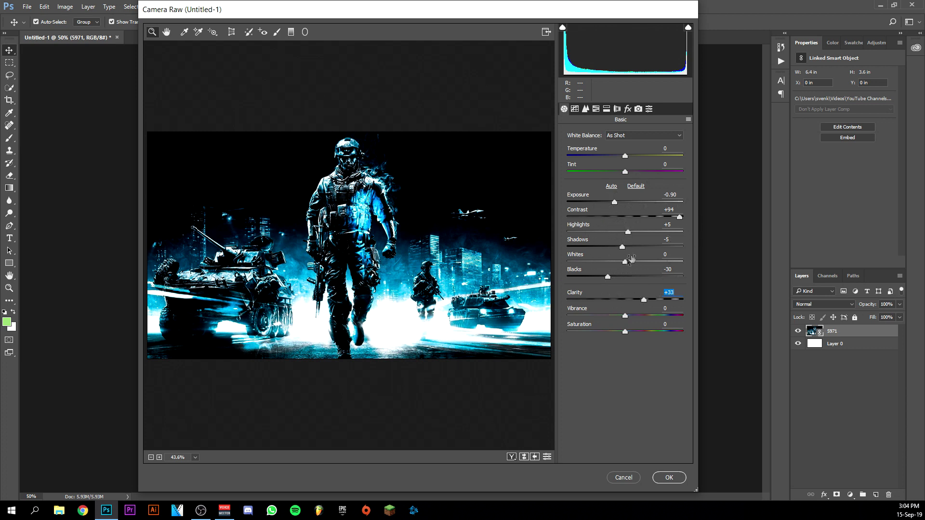
Adjust Exposure to -0.70 and Shadows to -10, with Highlights at +10.
{"action": "left_click", "coordinate": [615, 203]}
{"action": "left_click_drag", "start_coordinate": [616, 203], "coordinate": [619, 204]}
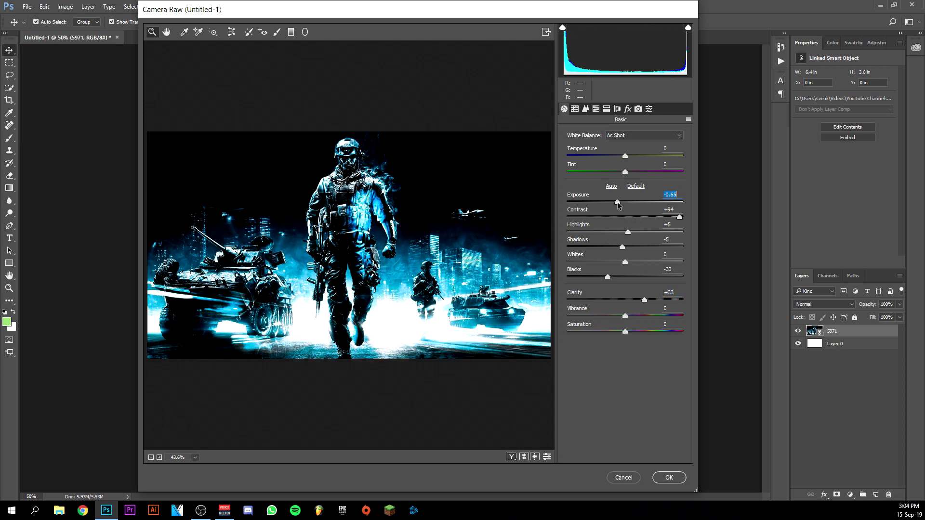
{"action": "left_click_drag", "start_coordinate": [619, 207], "coordinate": [617, 209]}
{"action": "left_click_drag", "start_coordinate": [627, 251], "coordinate": [630, 231]}
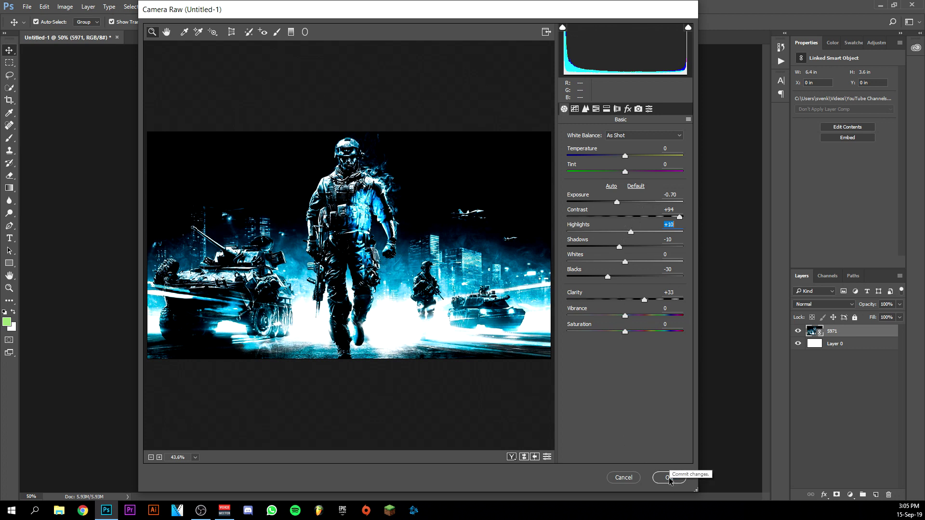
Move the Camera Raw window aside and commit the edits as a smart filter on 5971.
{"action": "mouse_move", "coordinate": [382, 13]}
{"action": "left_mouse_down"}
{"action": "mouse_move", "coordinate": [828, 31]}
{"action": "mouse_move", "coordinate": [372, 24]}
{"action": "mouse_move", "coordinate": [390, 21]}
{"action": "left_mouse_up"}
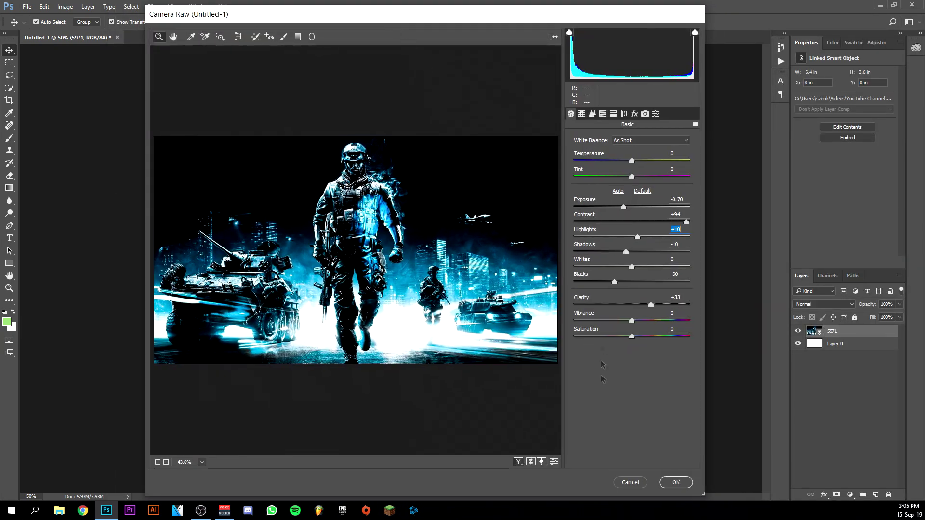
{"action": "left_click", "coordinate": [673, 485]}
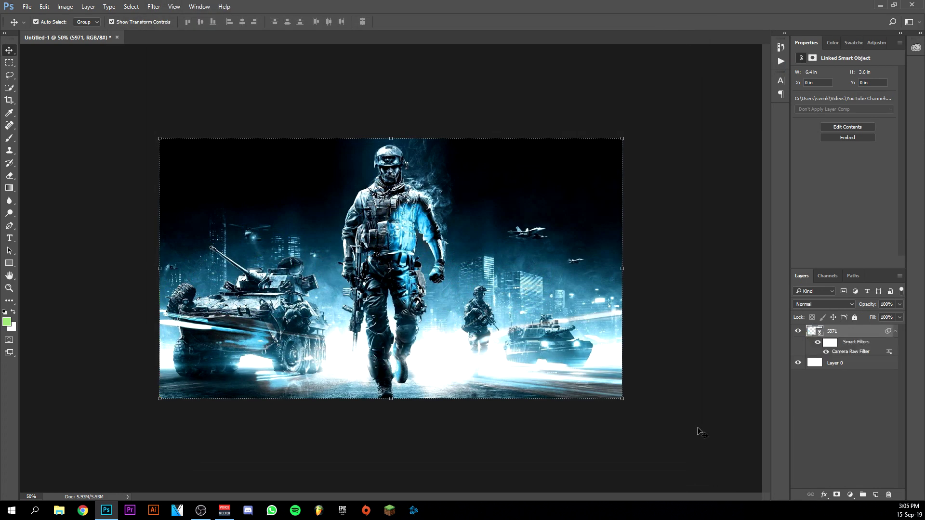